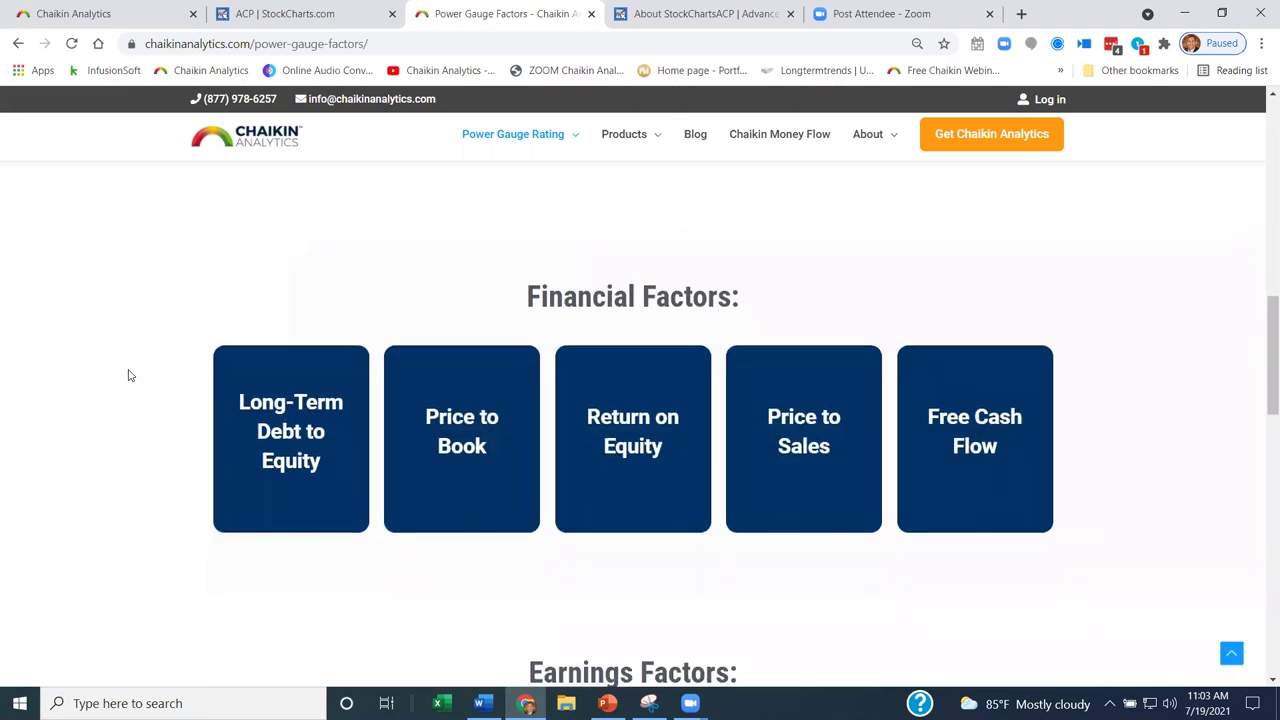
Scroll the Power Gauge Factors page down to the five Financial Factors cards.
{"action": "scroll", "coordinate": [128, 375], "scroll_direction": "down", "scroll_amount": 1}
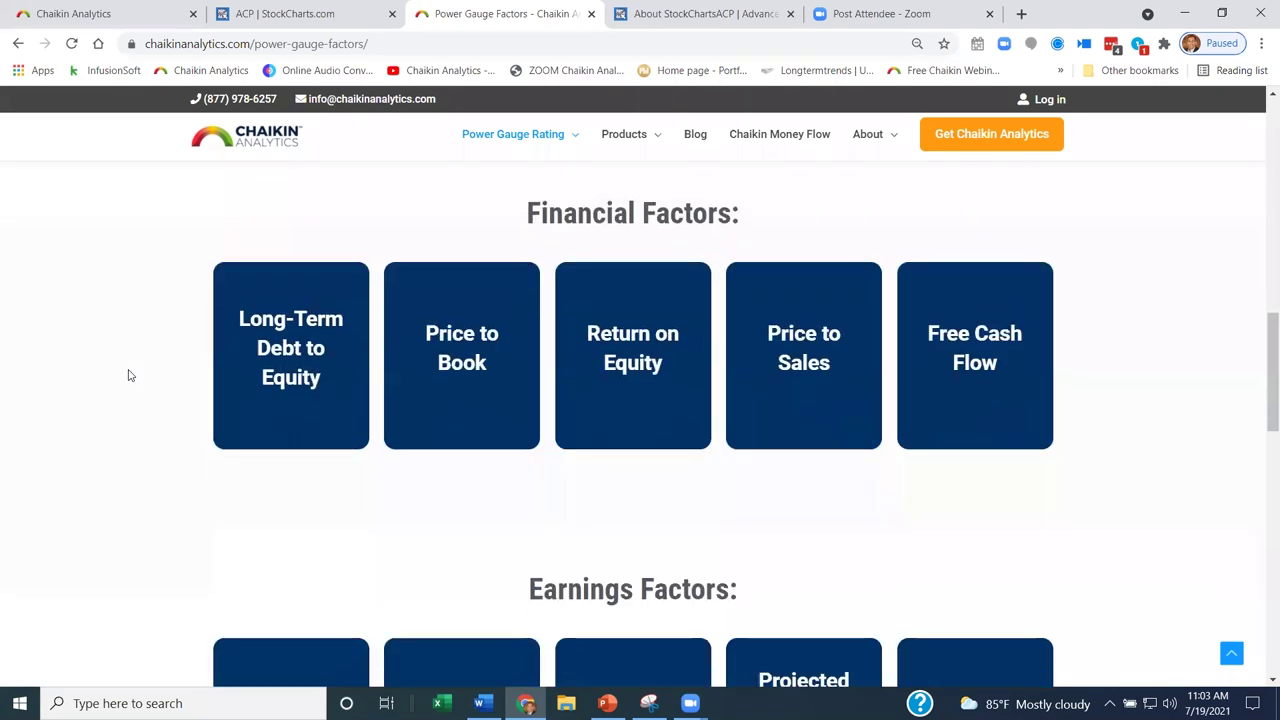
{"action": "scroll", "coordinate": [128, 375], "scroll_direction": "up", "scroll_amount": 5}
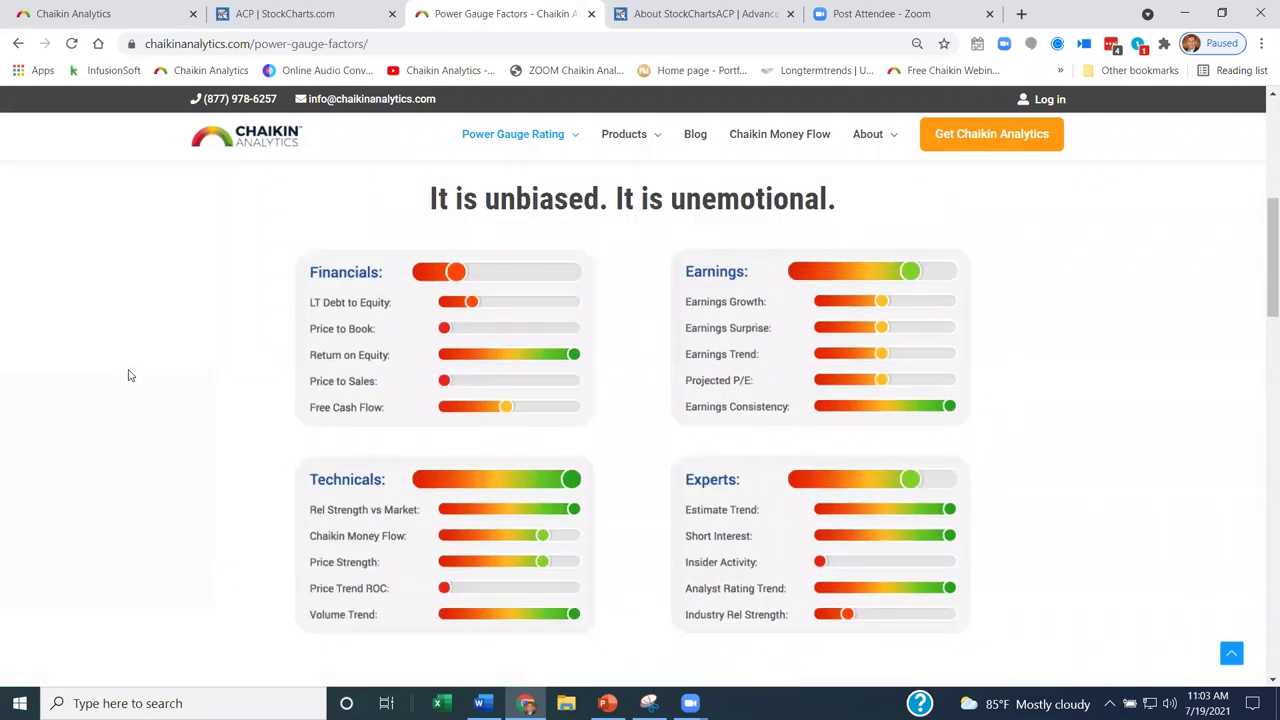
{"action": "scroll", "coordinate": [258, 402], "scroll_direction": "down", "scroll_amount": 3}
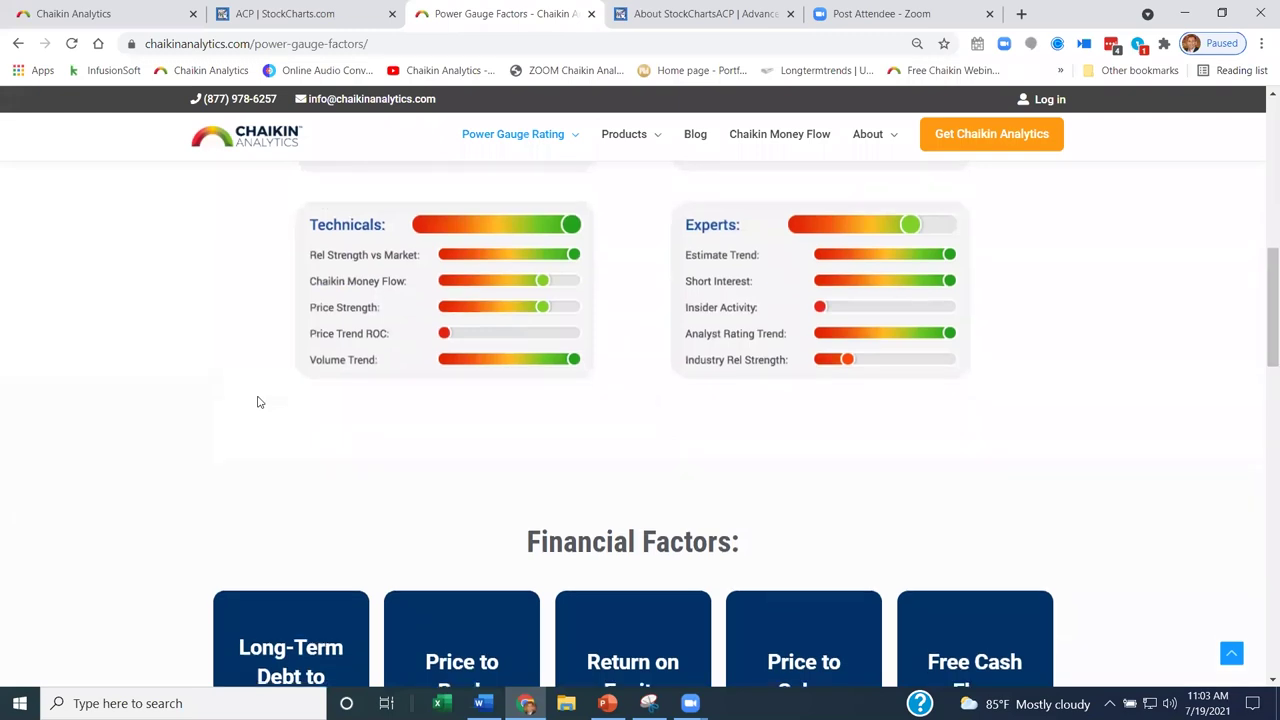
{"action": "scroll", "coordinate": [258, 402], "scroll_direction": "down", "scroll_amount": 3}
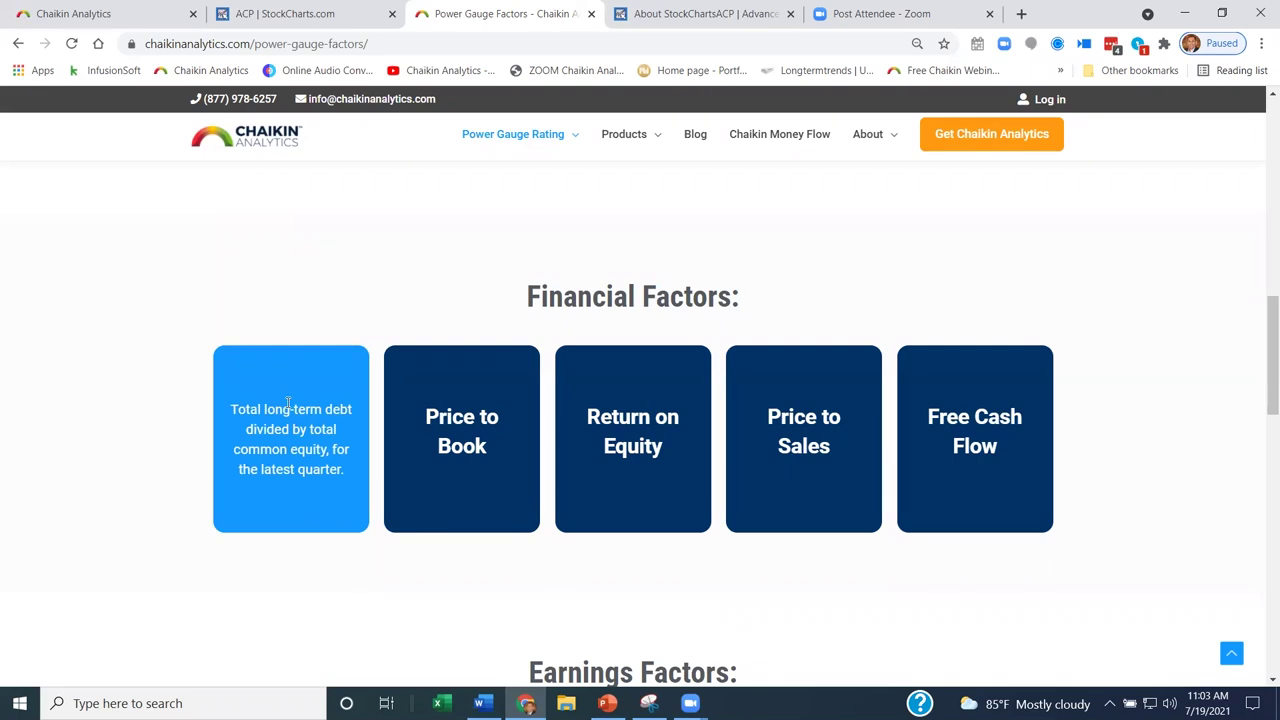
{"action": "mouse_move", "coordinate": [473, 482]}
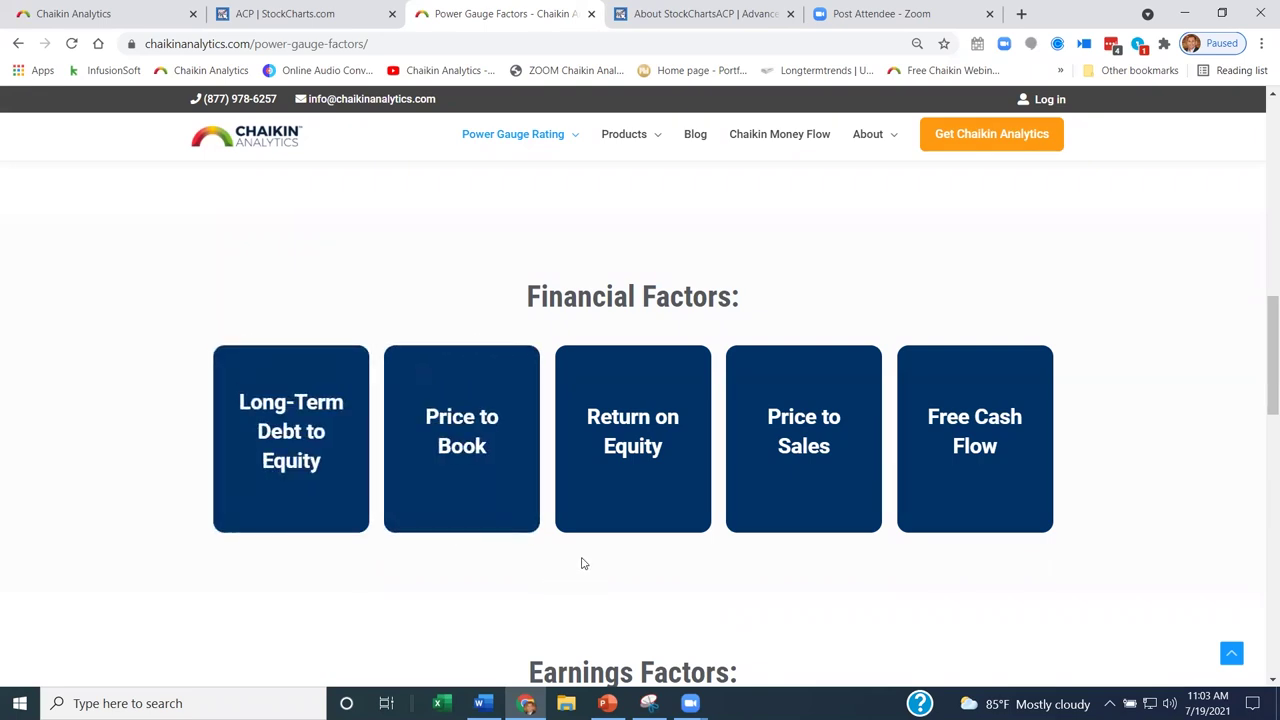
{"action": "mouse_move", "coordinate": [644, 510]}
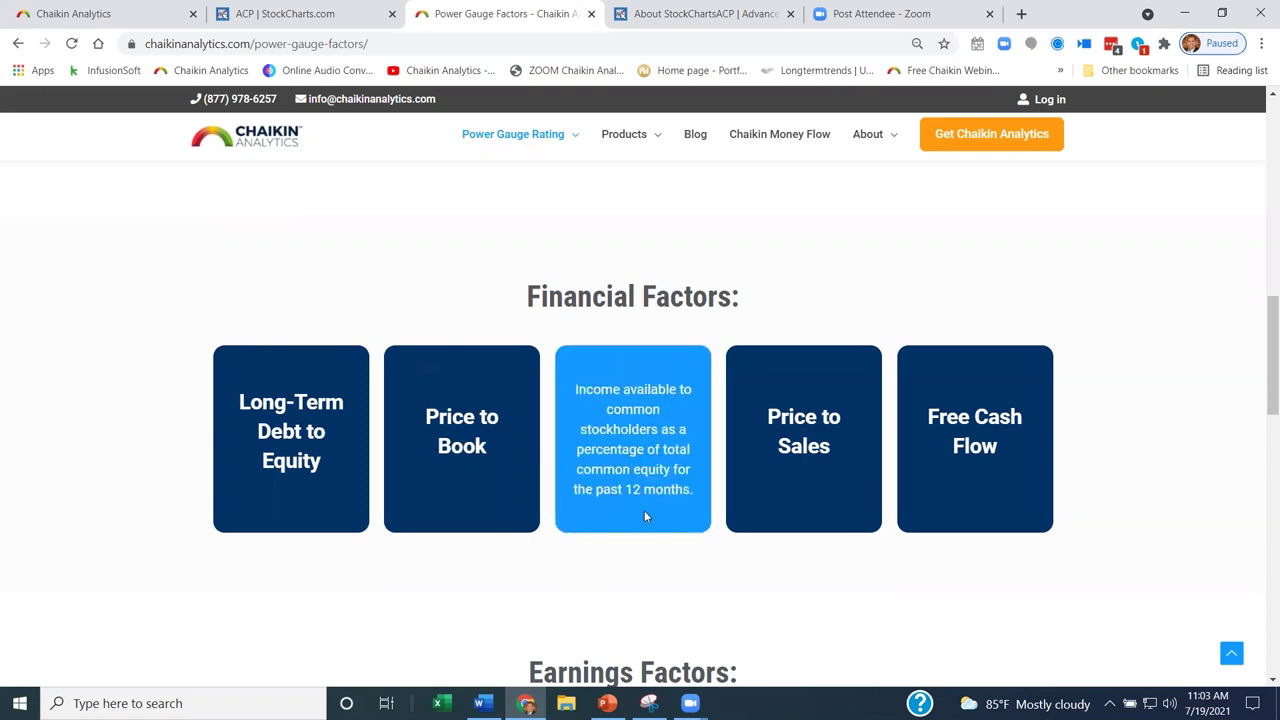
{"action": "mouse_move", "coordinate": [806, 530]}
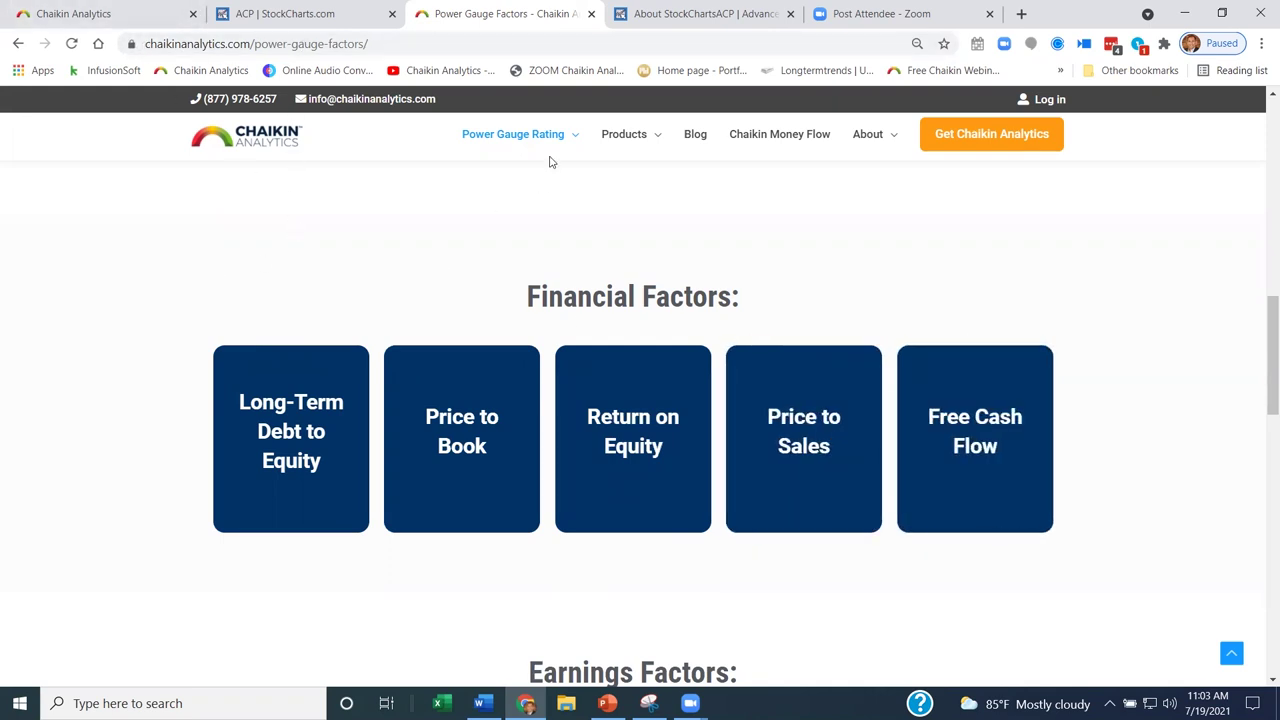
{"action": "mouse_move", "coordinate": [551, 132]}
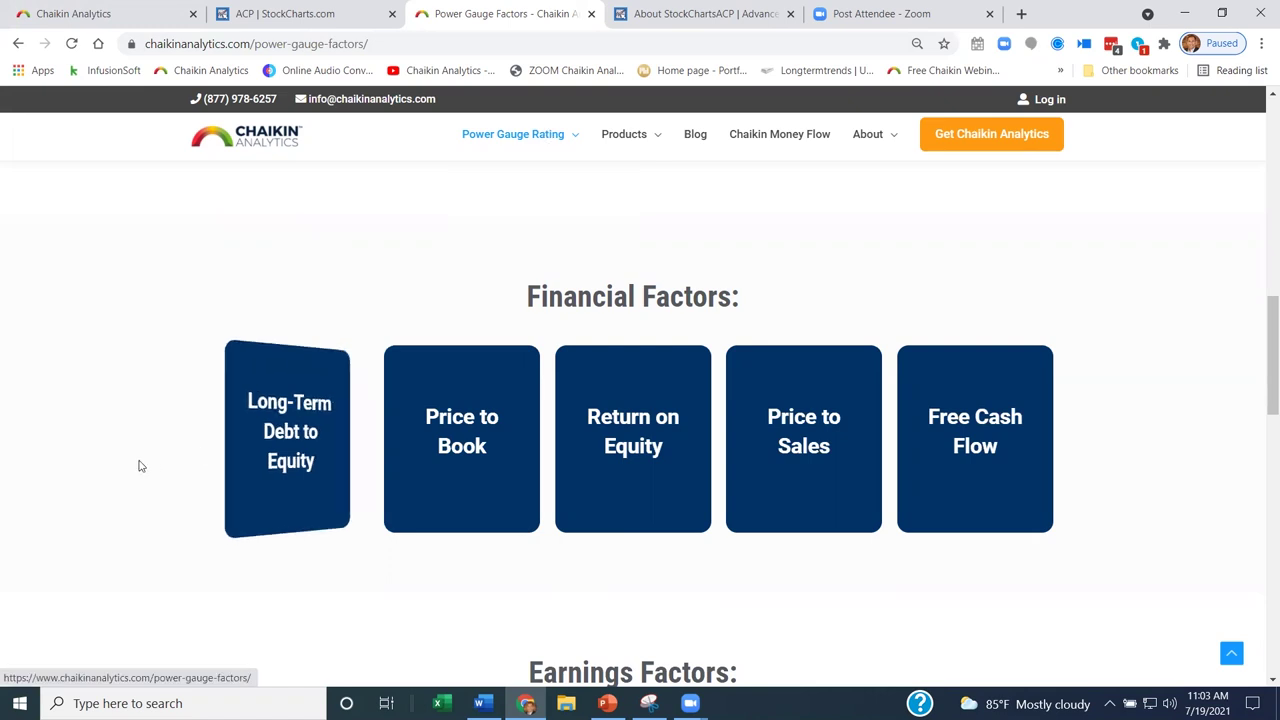
{"action": "scroll", "coordinate": [147, 433], "scroll_direction": "down", "scroll_amount": 1}
{"action": "scroll", "coordinate": [147, 434], "scroll_direction": "down", "scroll_amount": 3}
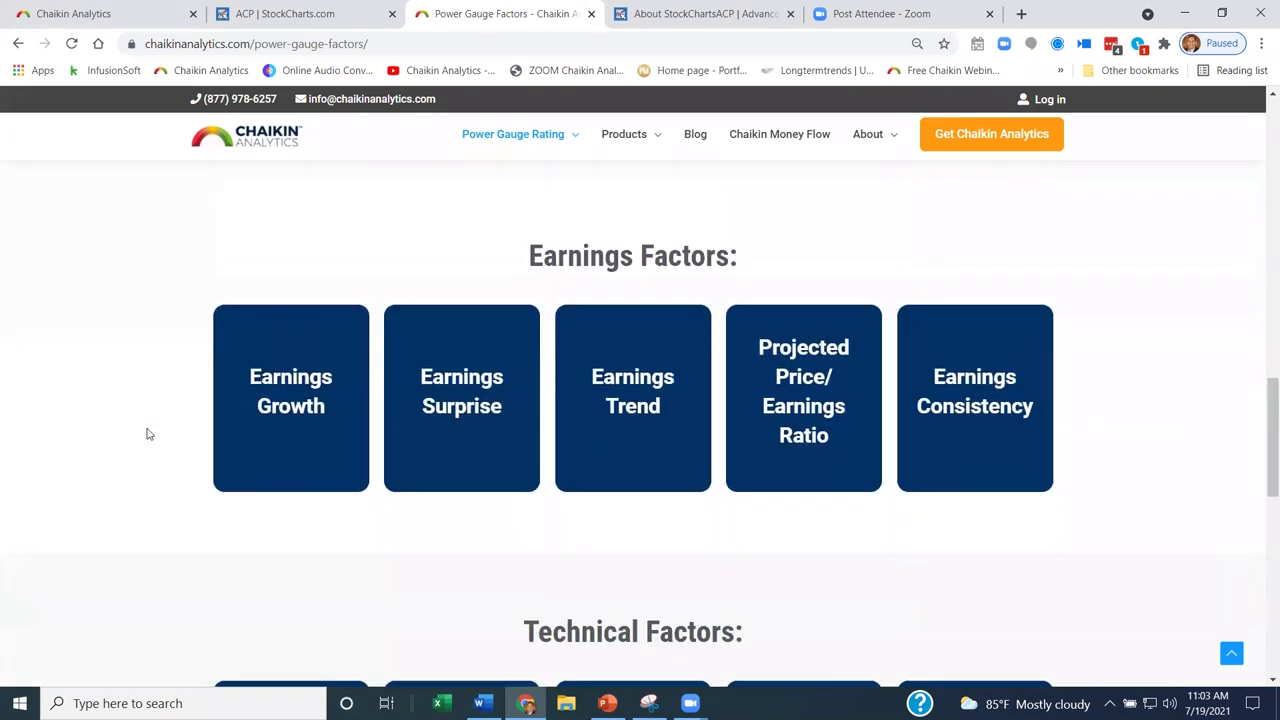
{"action": "scroll", "coordinate": [147, 433], "scroll_direction": "down", "scroll_amount": 2}
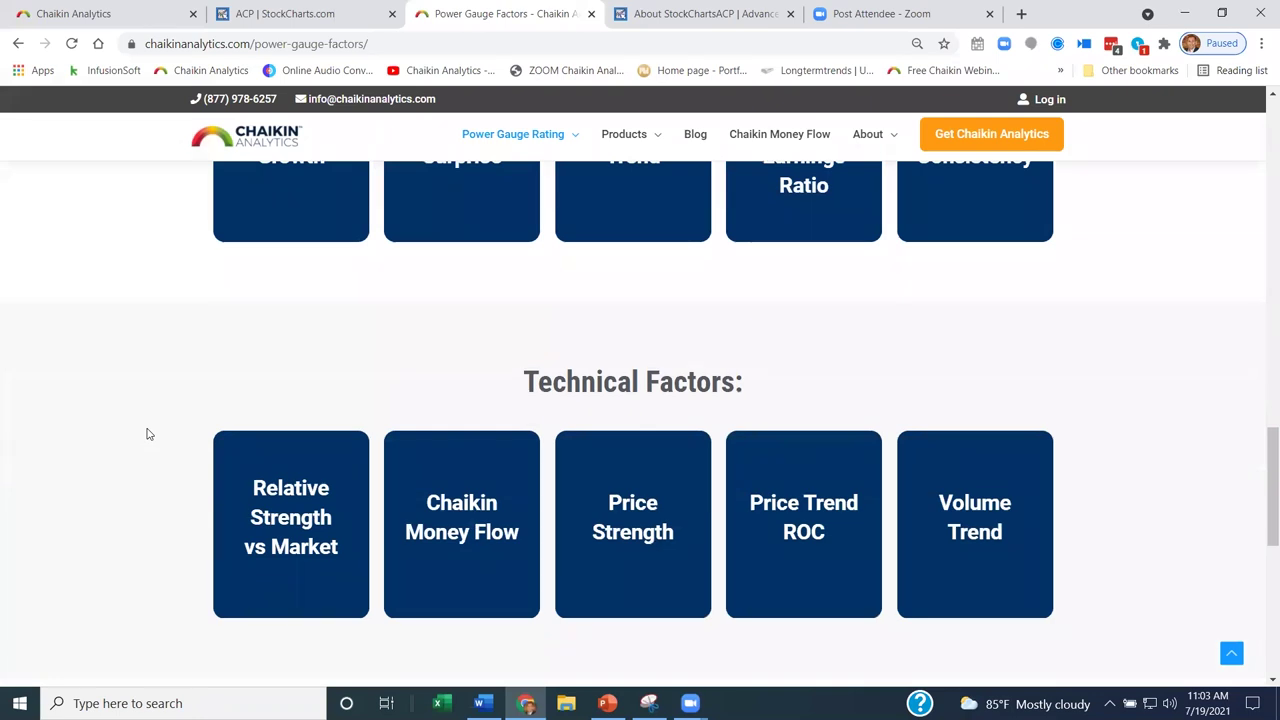
{"action": "scroll", "coordinate": [147, 434], "scroll_direction": "down", "scroll_amount": 1}
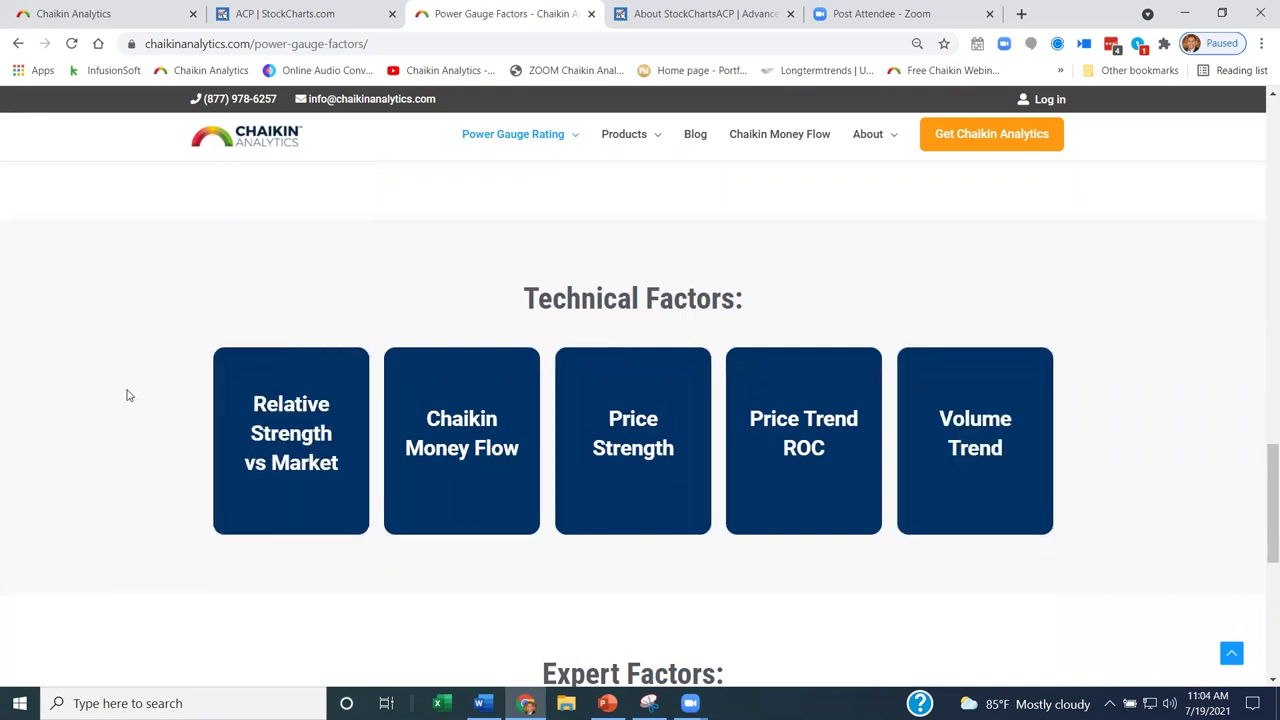
{"action": "scroll", "coordinate": [128, 395], "scroll_direction": "down", "scroll_amount": 3}
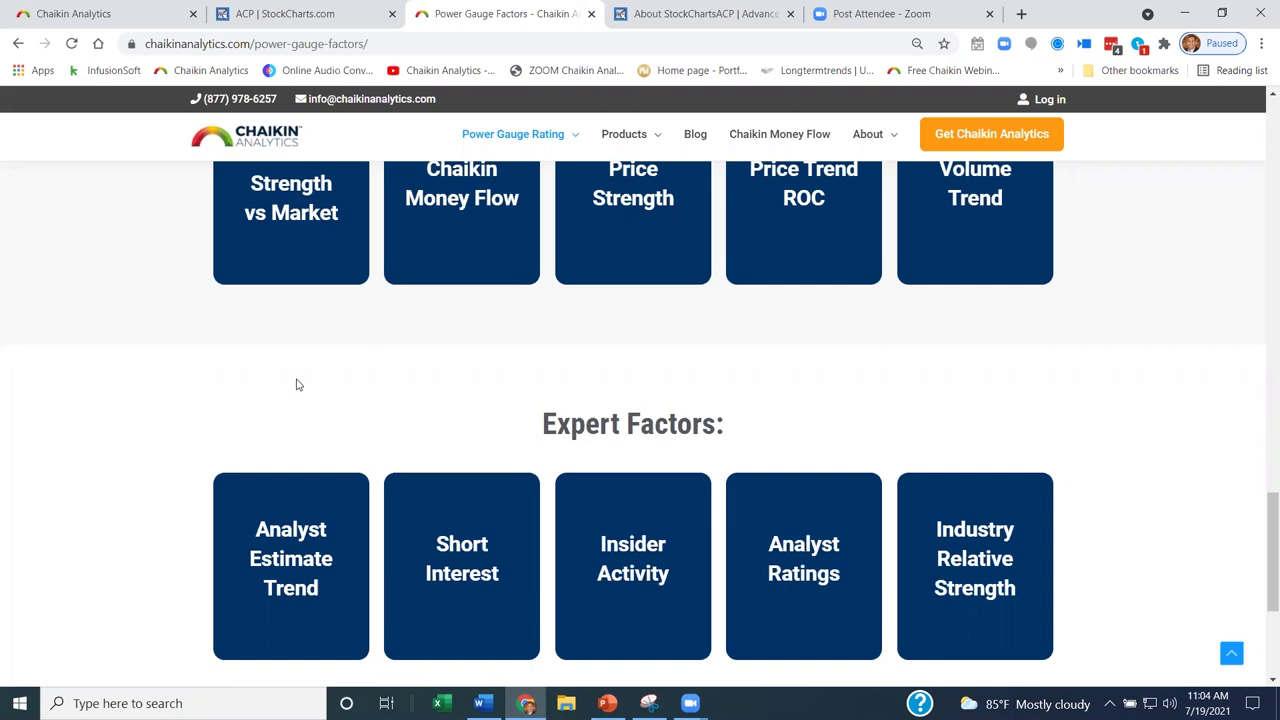
{"action": "scroll", "coordinate": [229, 382], "scroll_direction": "up", "scroll_amount": 5}
{"action": "scroll", "coordinate": [226, 385], "scroll_direction": "up", "scroll_amount": 3}
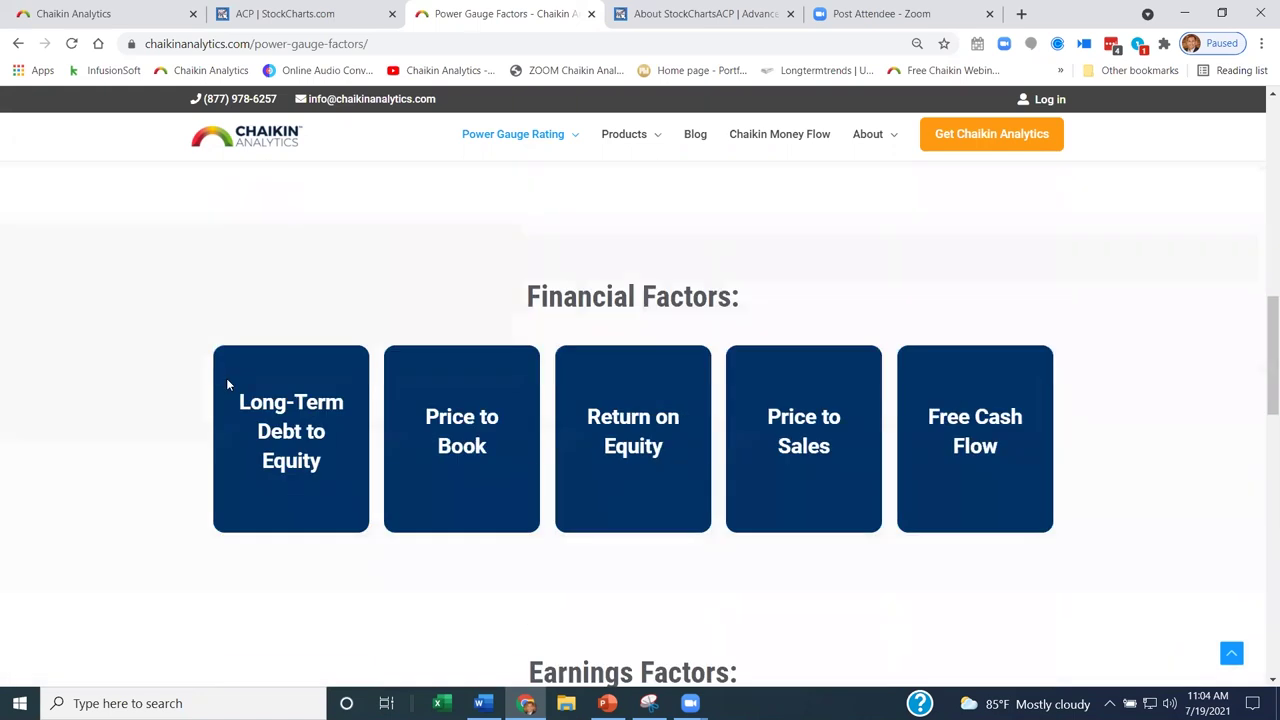
Load the CAR (Avis Budget Group) daily chart from the Half-Time list and close the rating panel.
{"action": "left_click", "coordinate": [307, 14]}
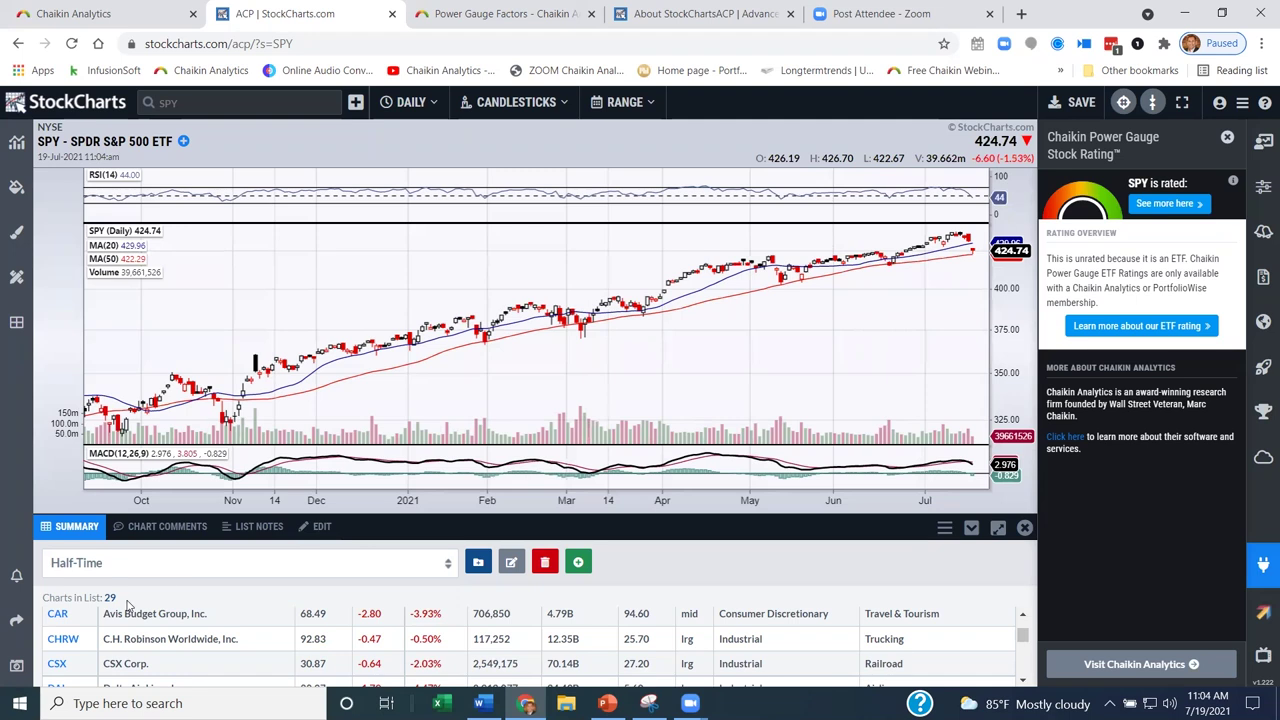
{"action": "left_click", "coordinate": [60, 616]}
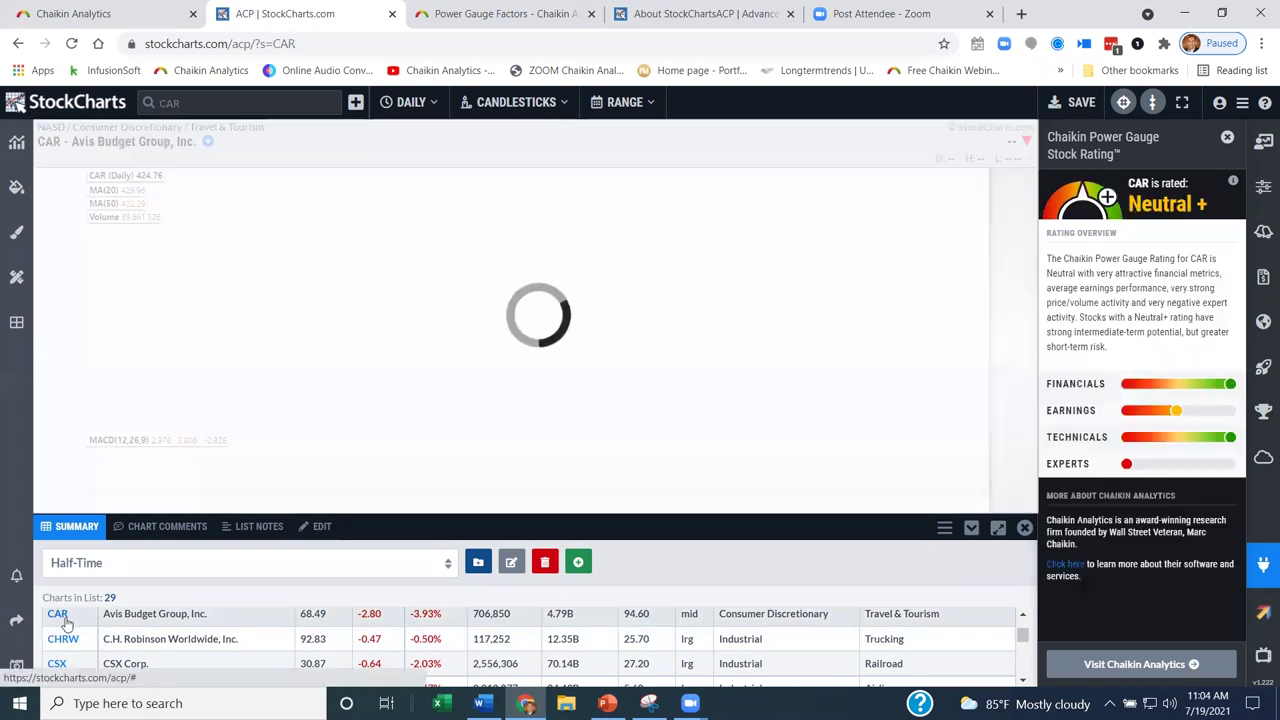
{"action": "left_click", "coordinate": [1262, 568]}
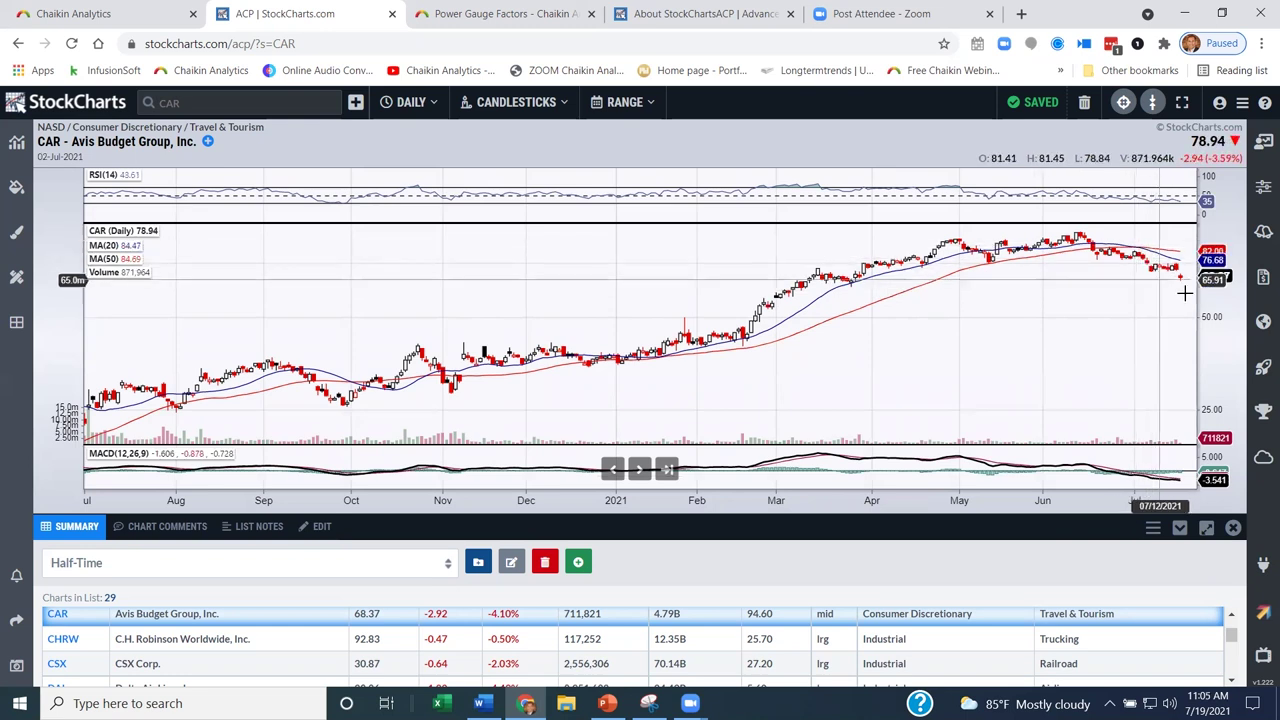
Launch the Chaikin Power Gauge plug-in to show CAR's Neutral+ rating beside the chart.
{"action": "left_click", "coordinate": [1263, 566]}
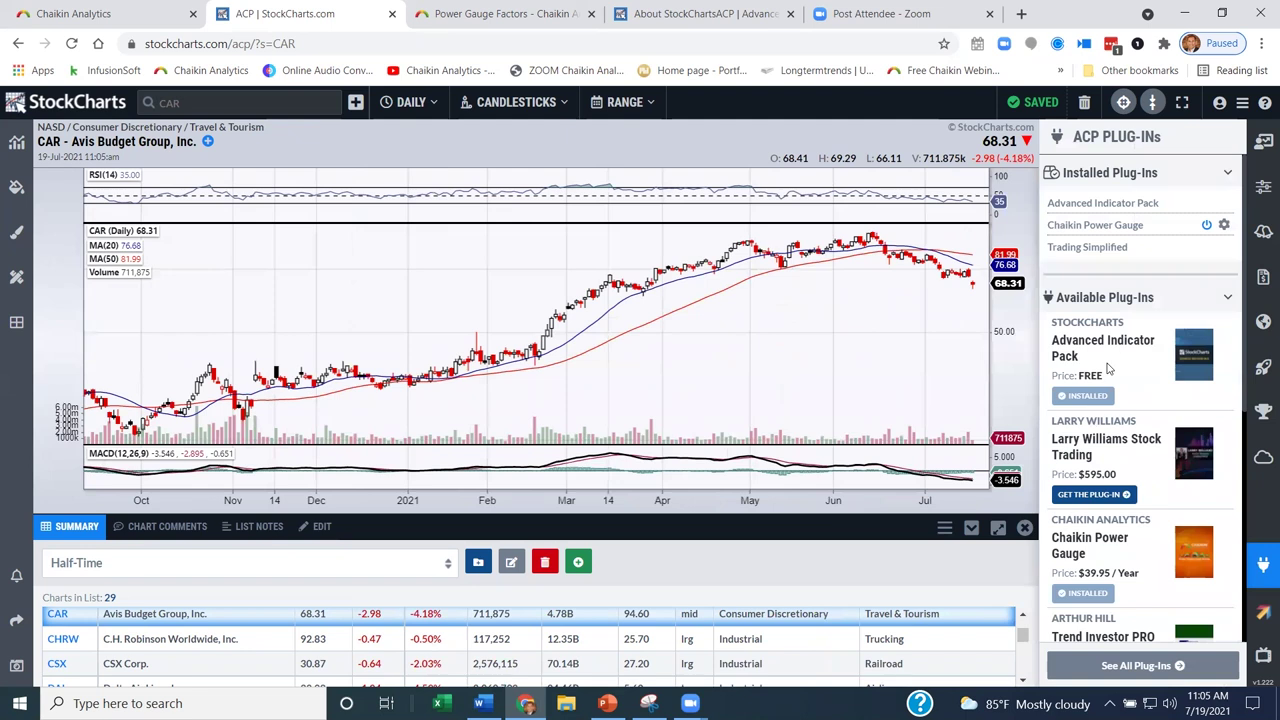
{"action": "scroll", "coordinate": [1118, 415], "scroll_direction": "down", "scroll_amount": 1}
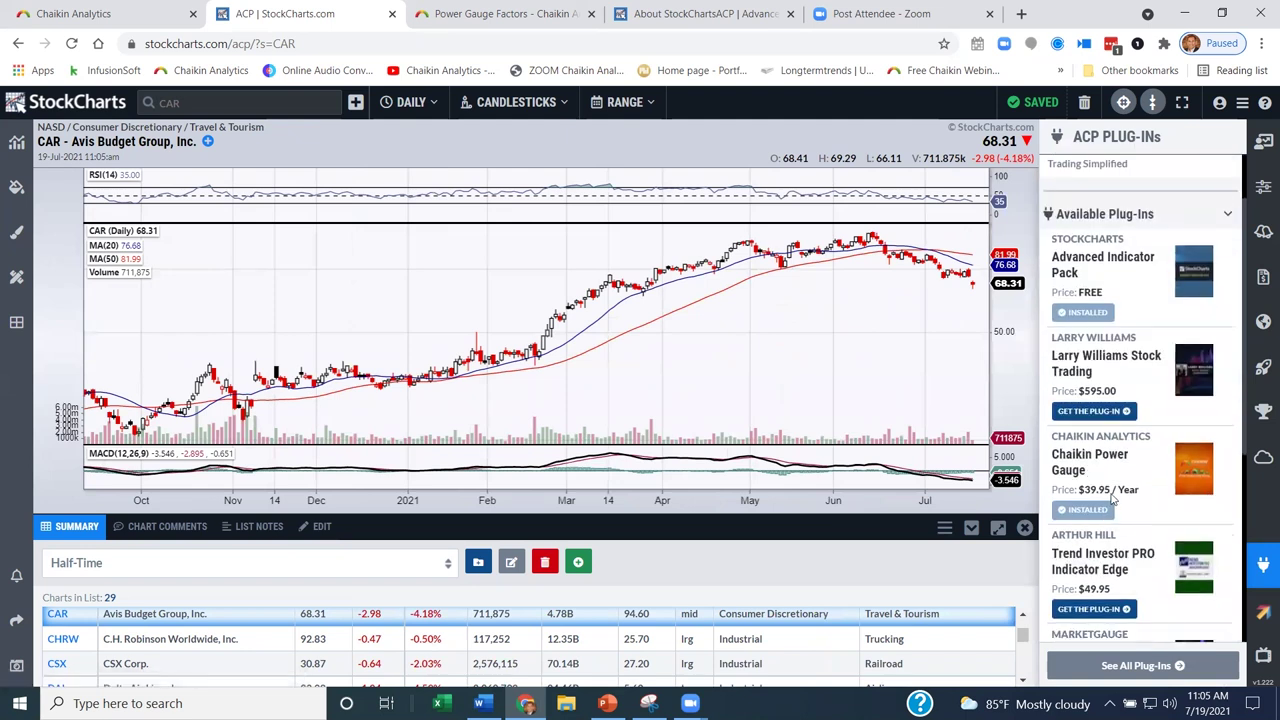
{"action": "scroll", "coordinate": [1196, 288], "scroll_direction": "up", "scroll_amount": 1}
{"action": "left_click", "coordinate": [1208, 227]}
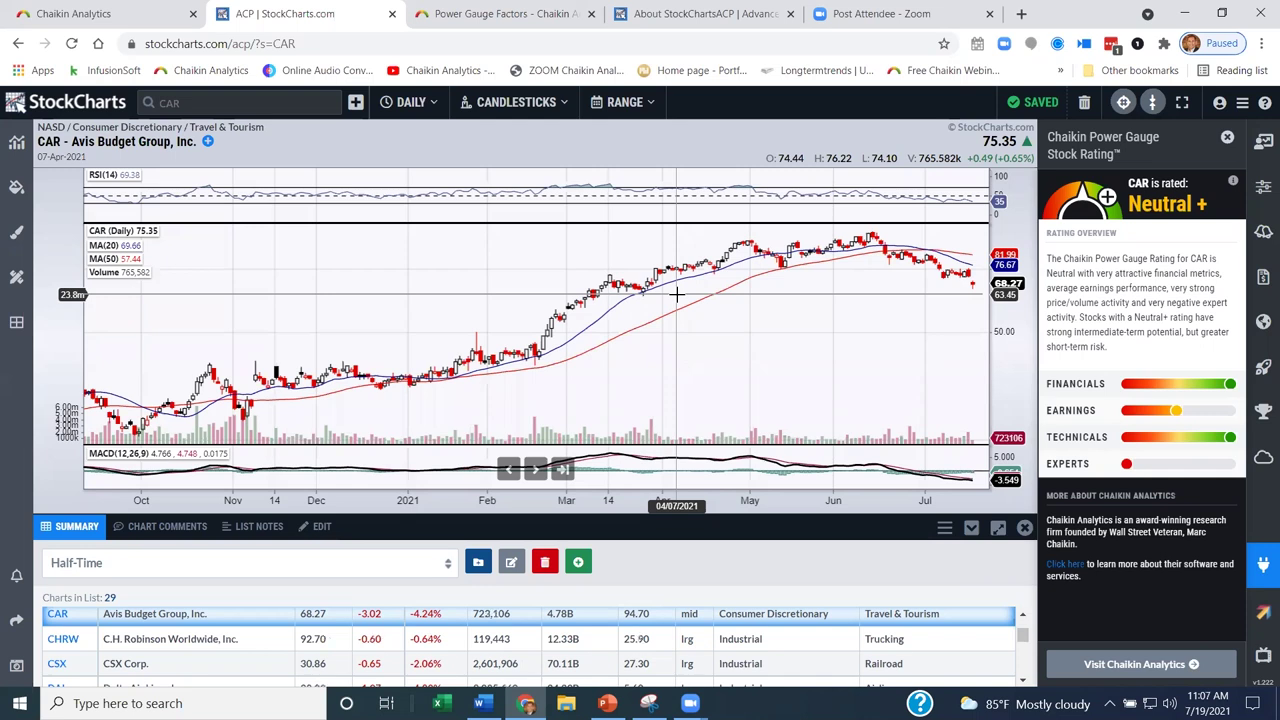
Load the ADBE (Adobe Systems) daily chart from the Half-Time chart list.
{"action": "scroll", "coordinate": [168, 634], "scroll_direction": "up", "scroll_amount": 3}
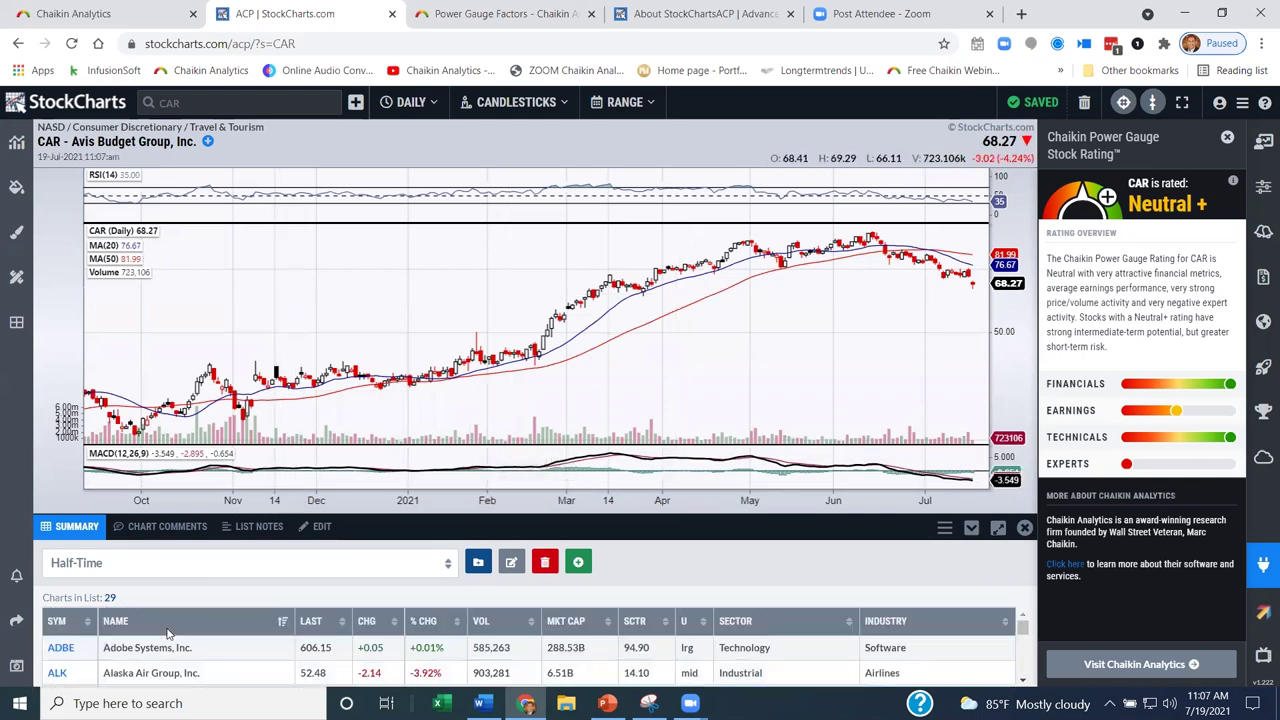
{"action": "left_click", "coordinate": [1263, 142]}
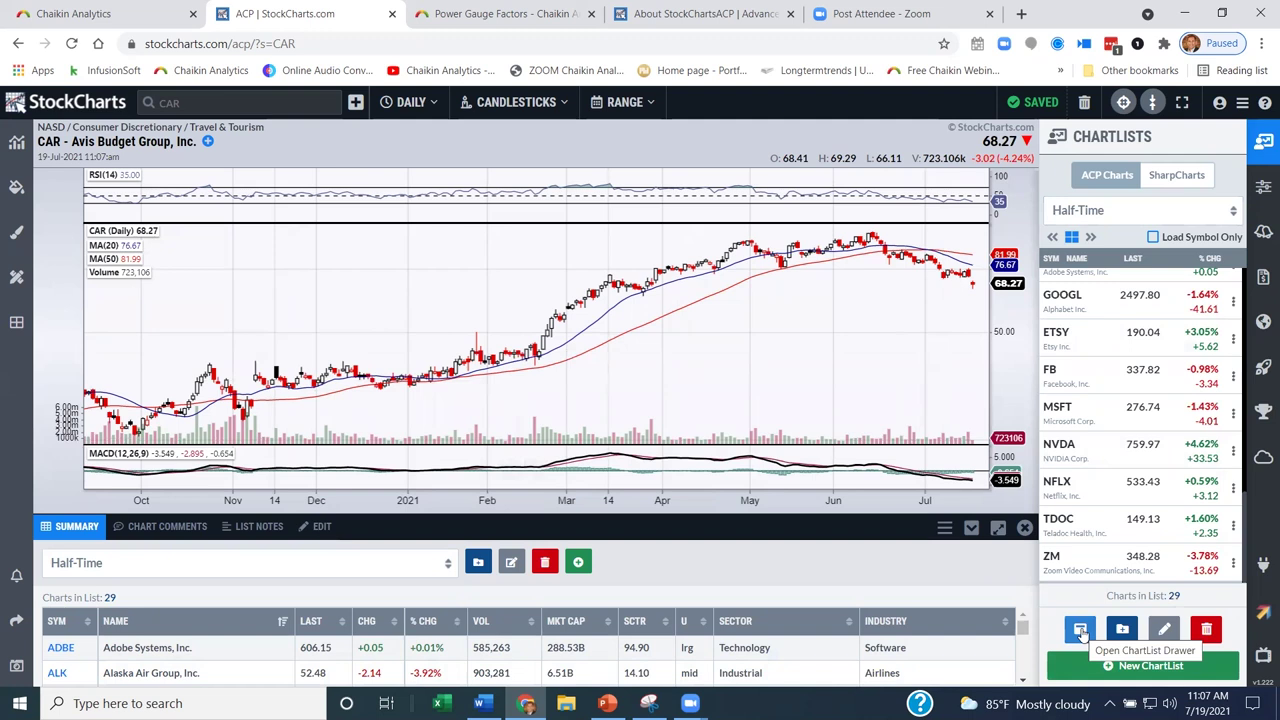
{"action": "left_click", "coordinate": [68, 652]}
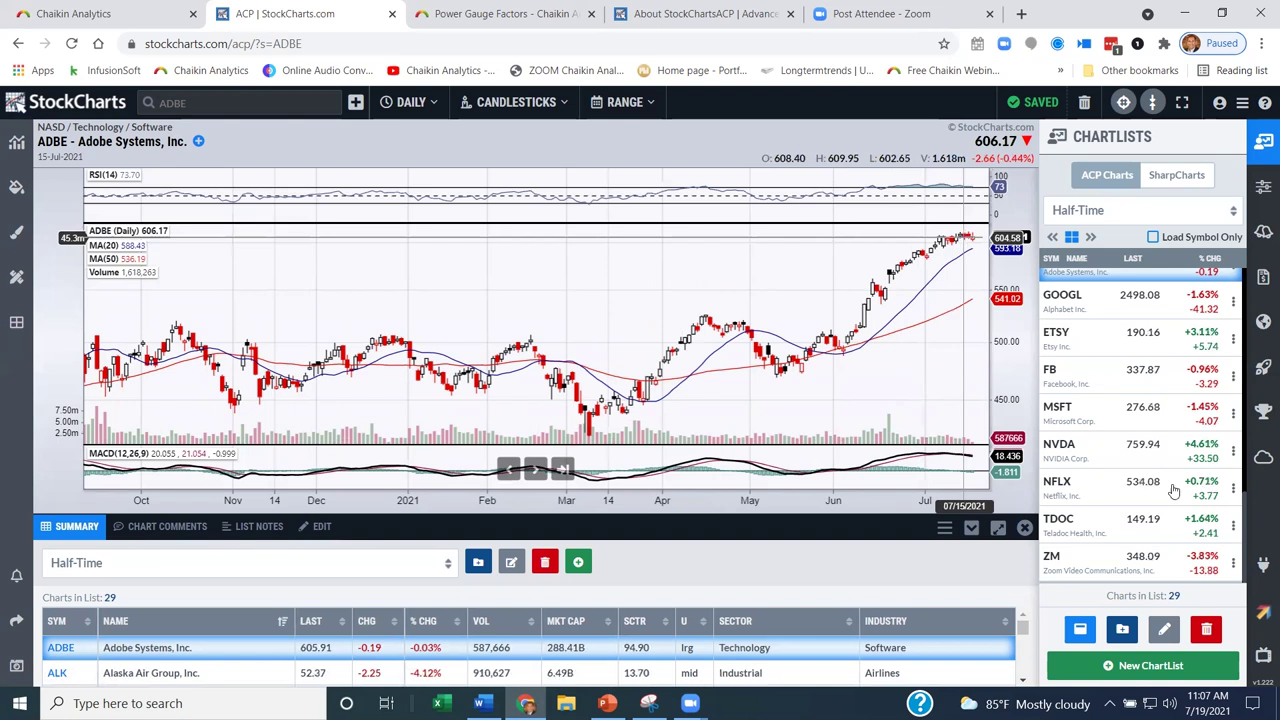
Show ADBE's Very Bullish Chaikin Power Gauge rating, then return to the Power Gauge Factors page.
{"action": "left_click", "coordinate": [1263, 567]}
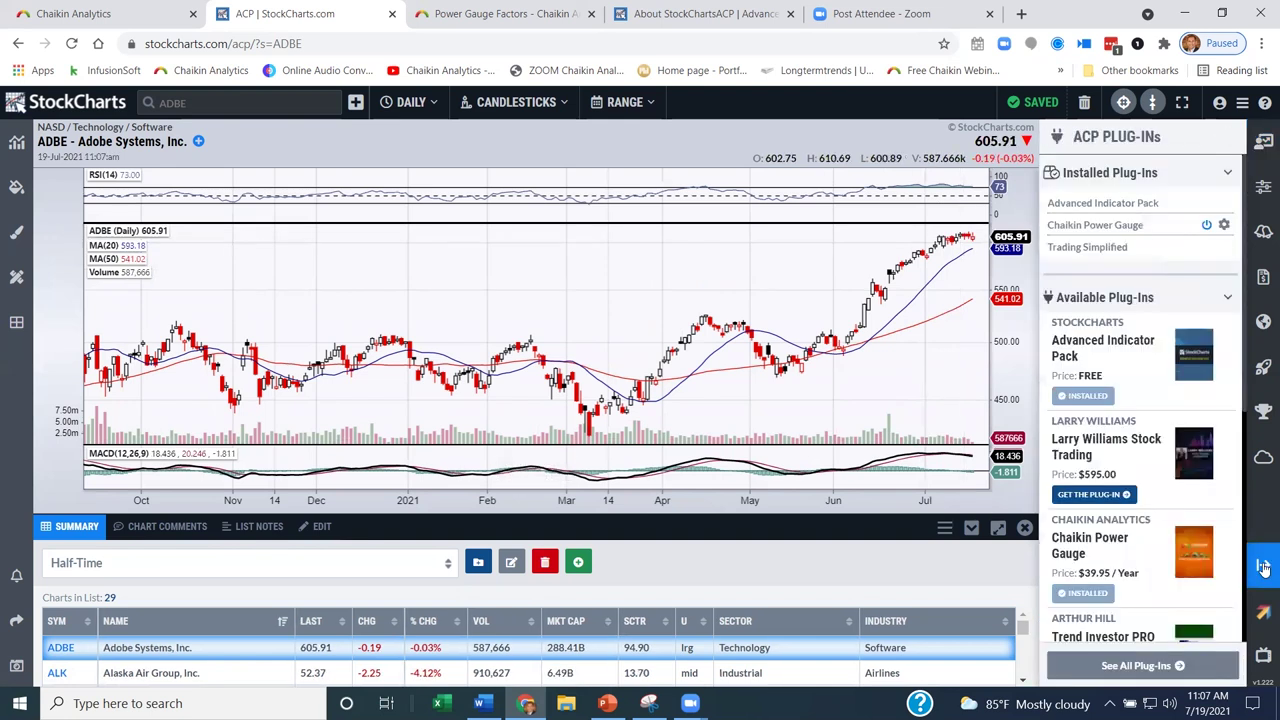
{"action": "left_click", "coordinate": [1206, 226]}
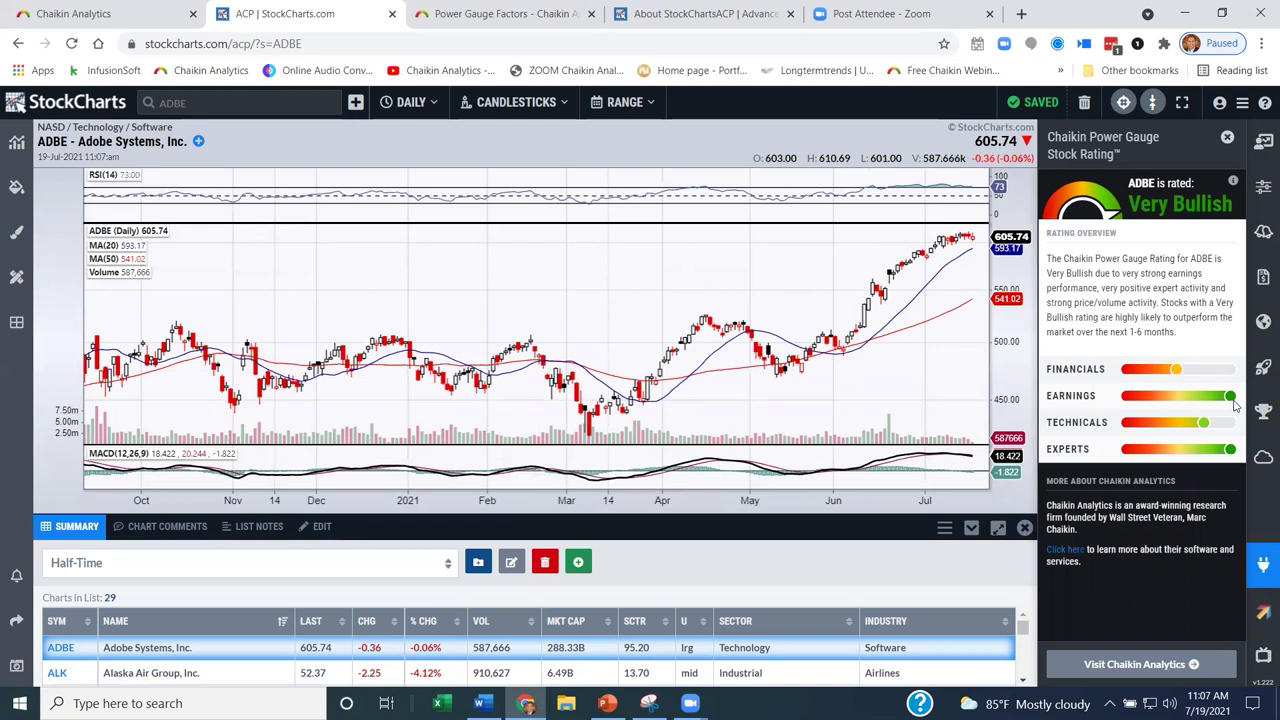
{"action": "left_click", "coordinate": [1160, 371]}
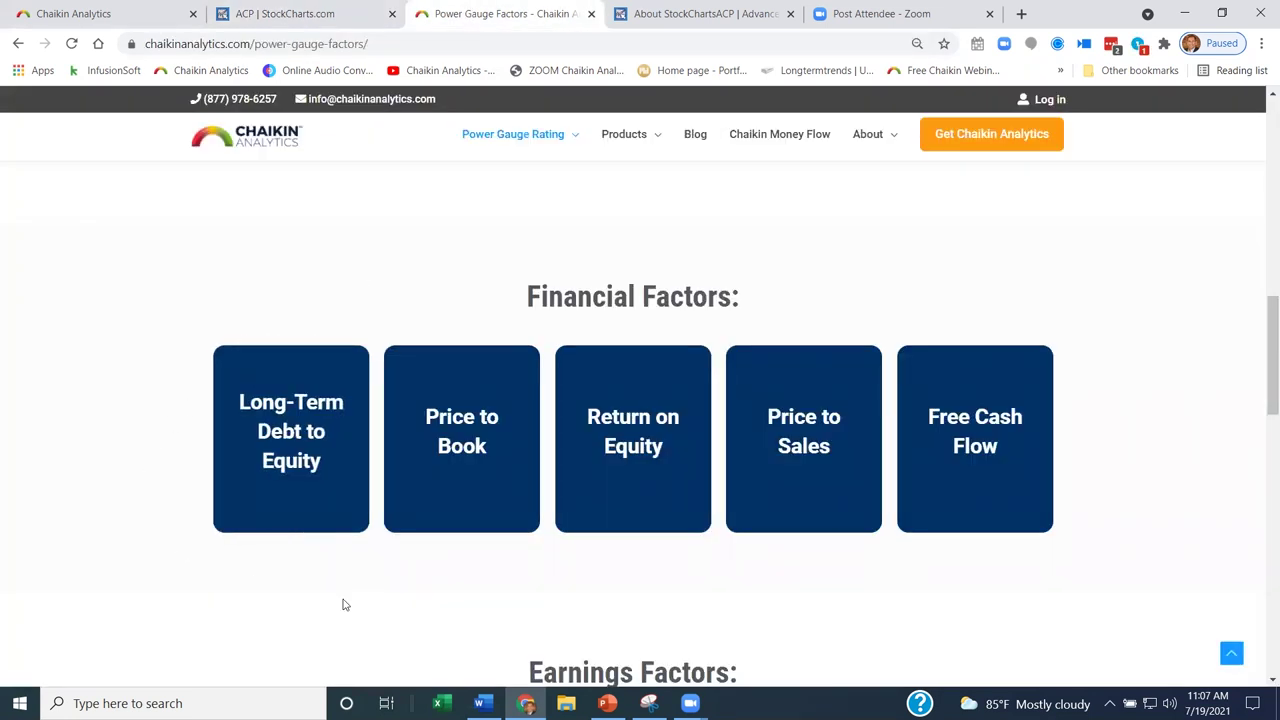
Return to the ADBE chart, now at 605.74 with its Very Bullish rating.
{"action": "left_click", "coordinate": [268, 15]}
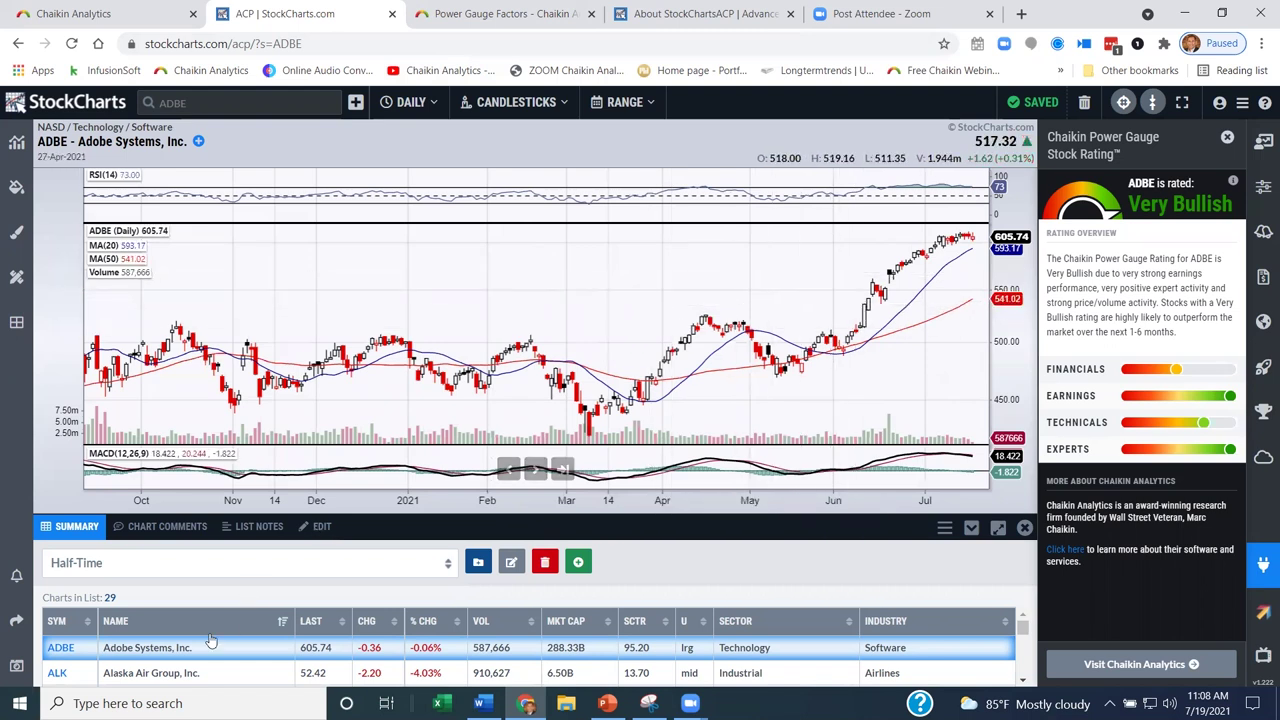
Load the ALK (Alaska Air Group) chart, last at 52.42 with a Bearish rating.
{"action": "left_click", "coordinate": [120, 684]}
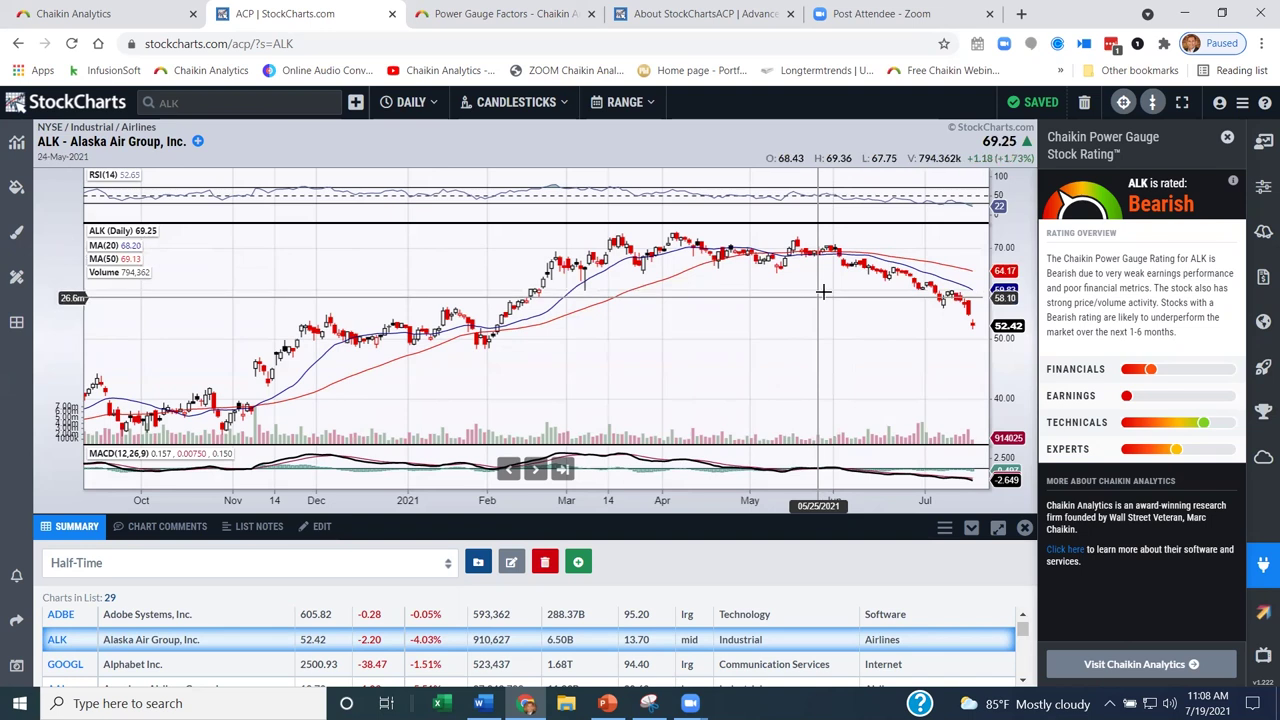
Zoom the ALK chart in and out, then load the GOOGL (Alphabet) chart.
{"action": "scroll", "coordinate": [818, 290], "scroll_direction": "up", "scroll_amount": 2}
{"action": "scroll", "coordinate": [818, 290], "scroll_direction": "up", "scroll_amount": 1}
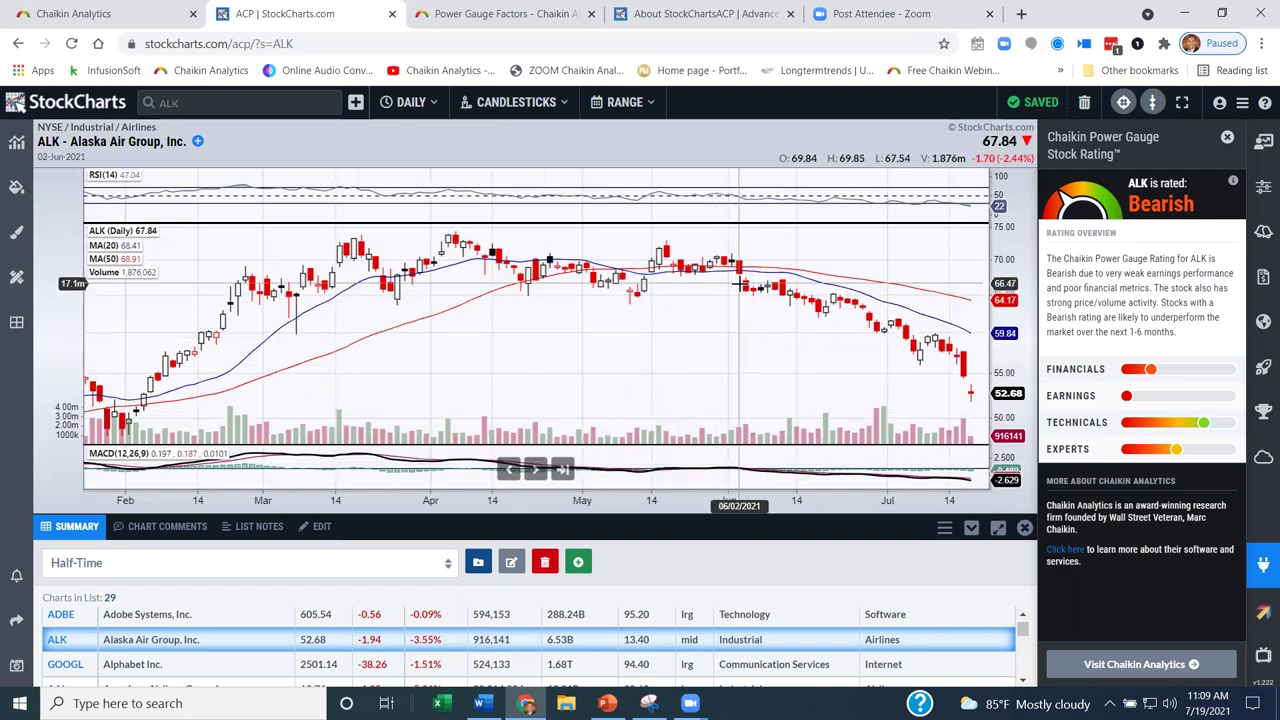
{"action": "scroll", "coordinate": [740, 284], "scroll_direction": "down", "scroll_amount": 1}
{"action": "scroll", "coordinate": [740, 284], "scroll_direction": "down", "scroll_amount": 2}
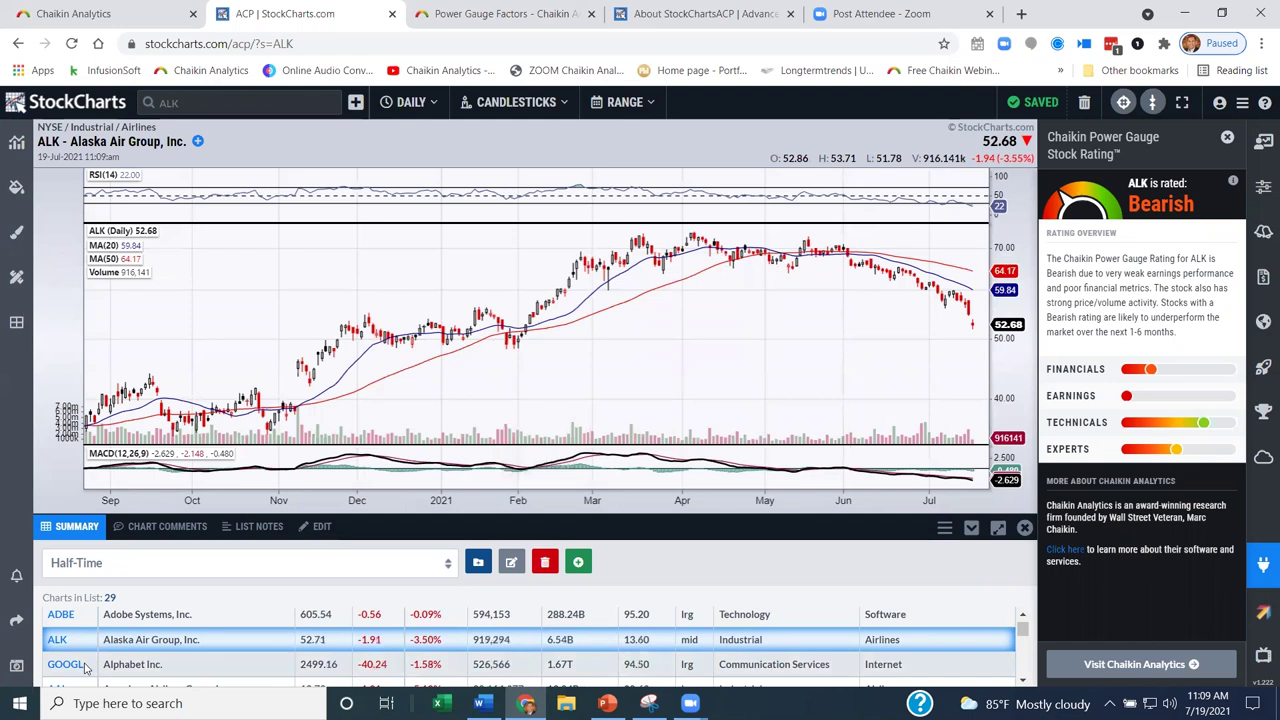
{"action": "left_click", "coordinate": [84, 667]}
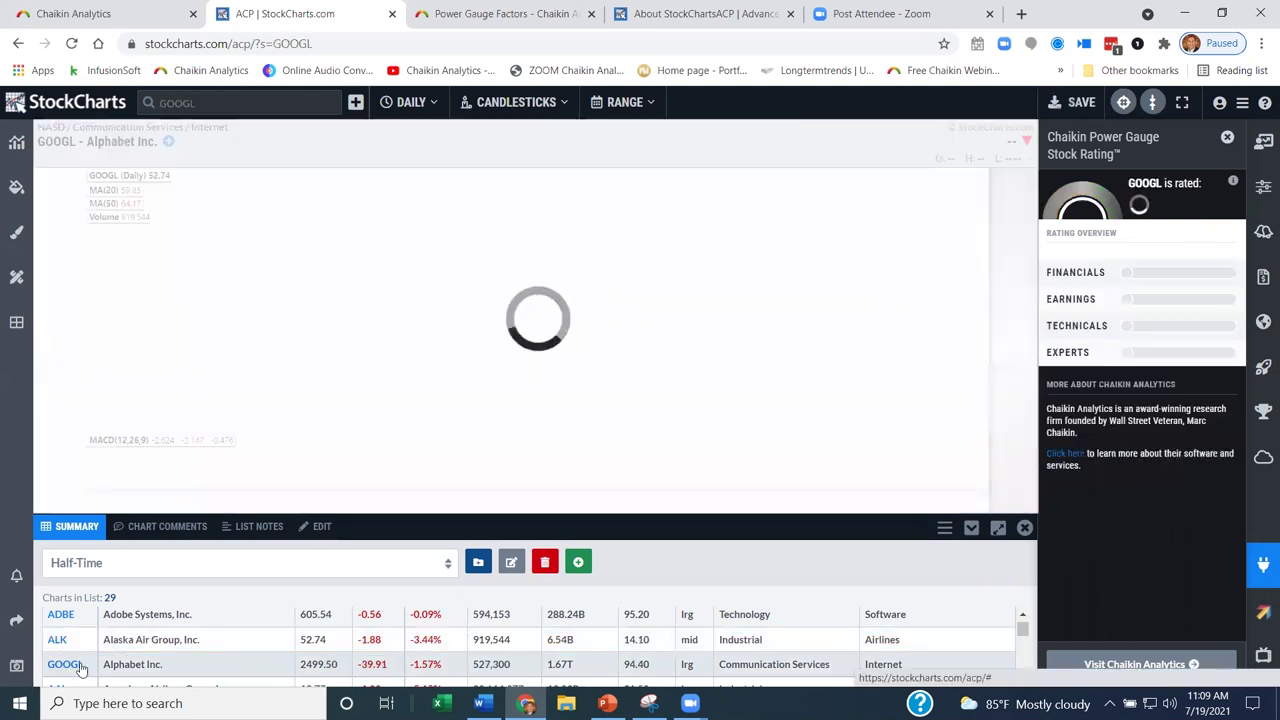